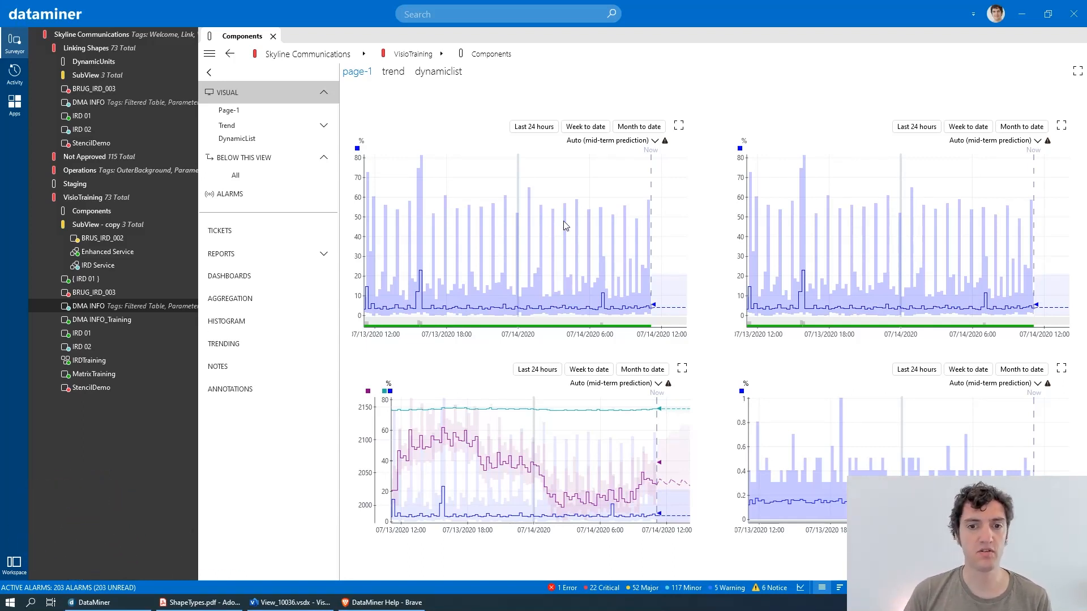
# Step: Switch to Visio, copy the lower-left Trending shape from Page-1 onto a new page, and enlarge it to about 281 by 148 mm
pyautogui.click(290, 602)
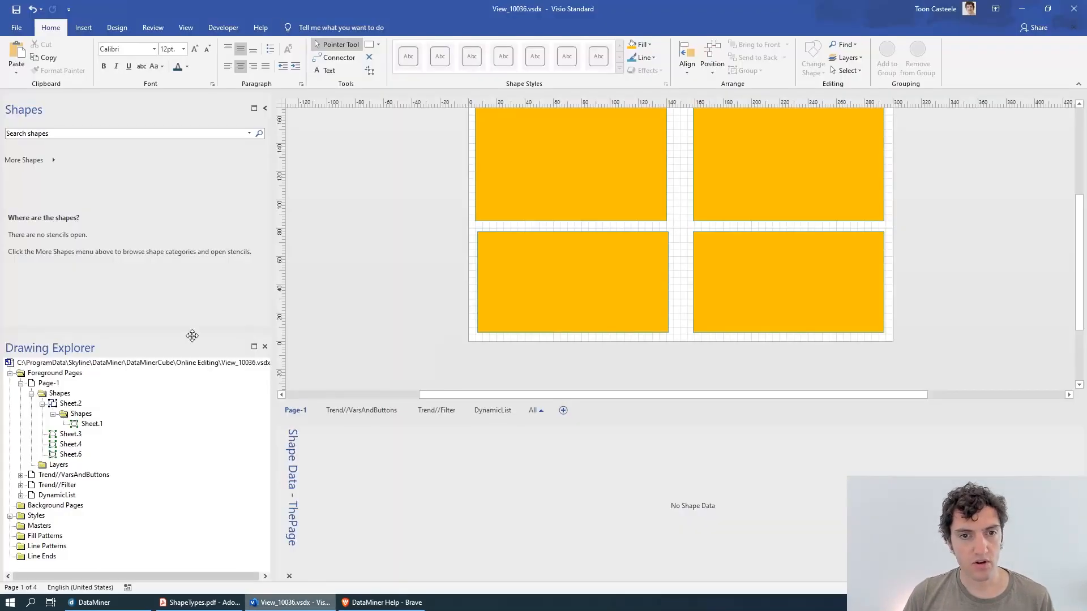
pyautogui.click(563, 263)
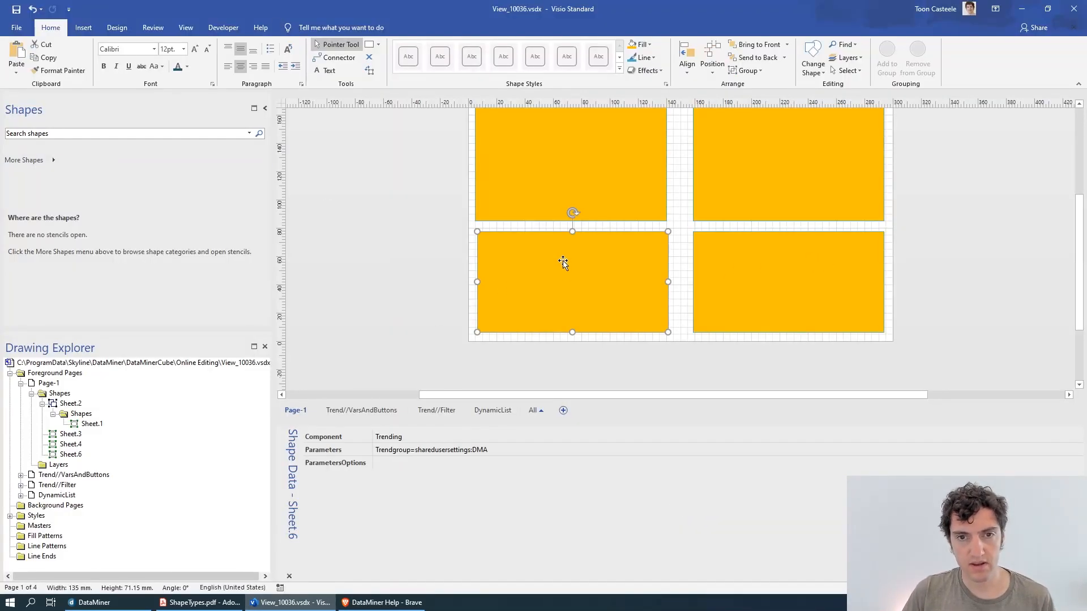
pyautogui.click(490, 411)
pyautogui.click(562, 410)
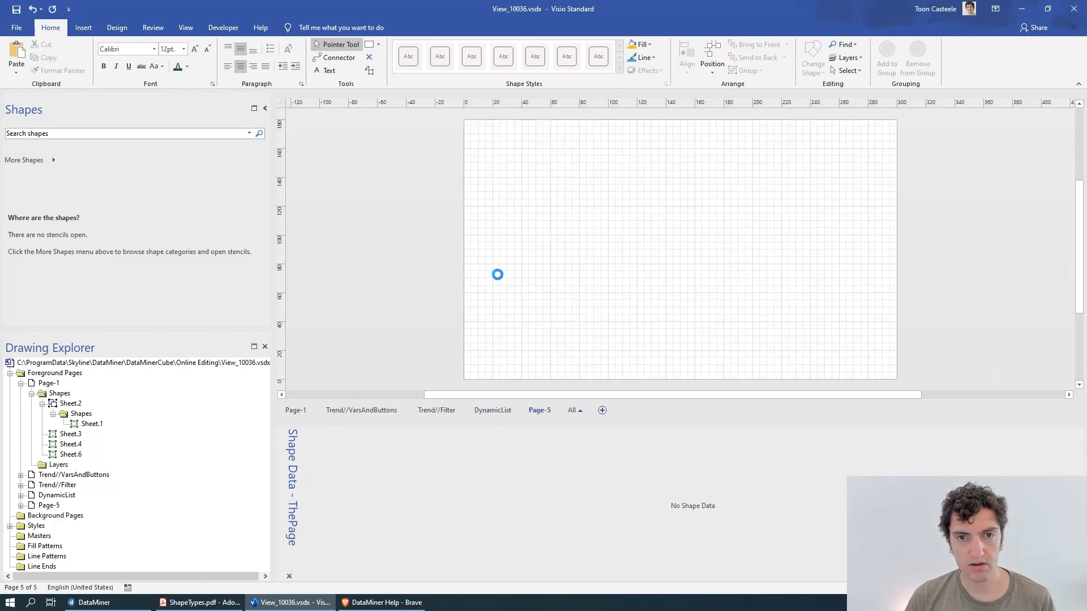
pyautogui.hotkey('ctrl', 'v')
pyautogui.moveTo(552, 253); pyautogui.dragTo(625, 188)
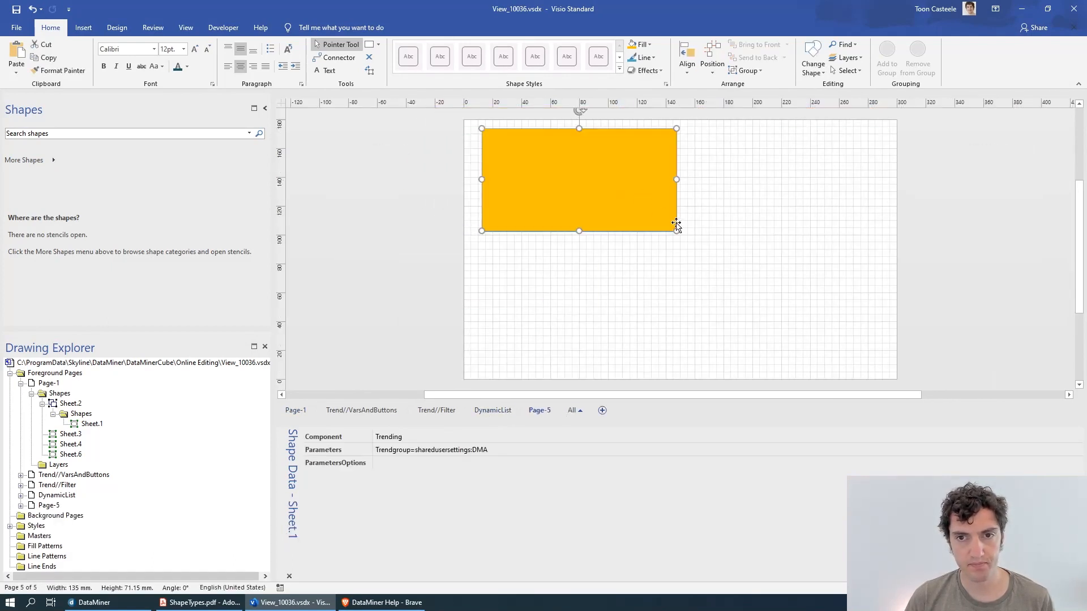
pyautogui.moveTo(677, 231); pyautogui.dragTo(785, 305)
pyautogui.scroll(1, 740, 328)
# Step: Set the enlarged shape's ParametersOptions to Showgroups:true|Showlegend:true
pyautogui.click(407, 464)
pyautogui.write('Showgroups')
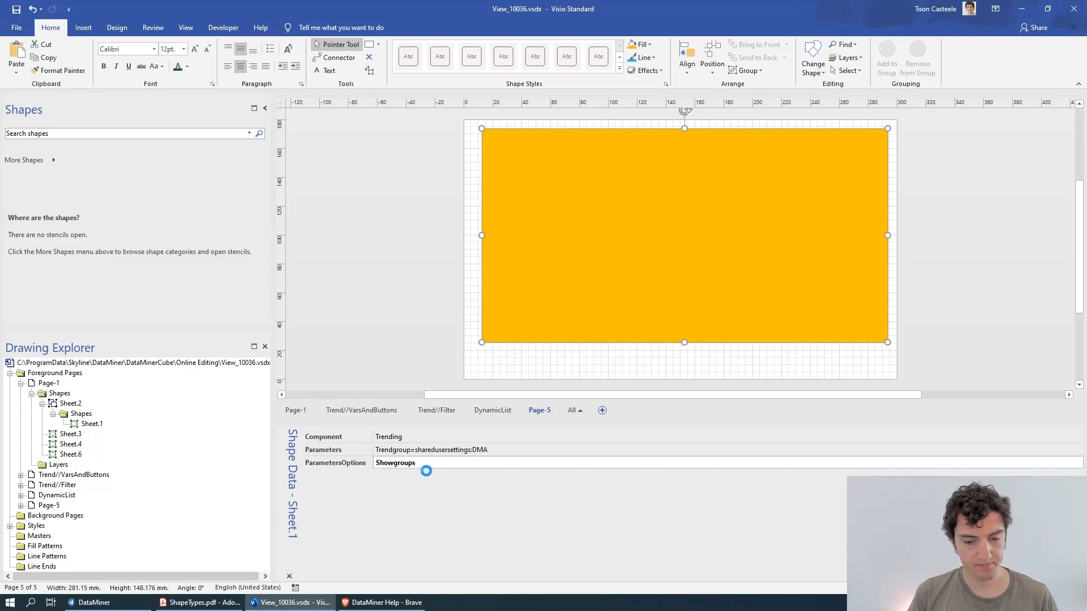
pyautogui.write(':')
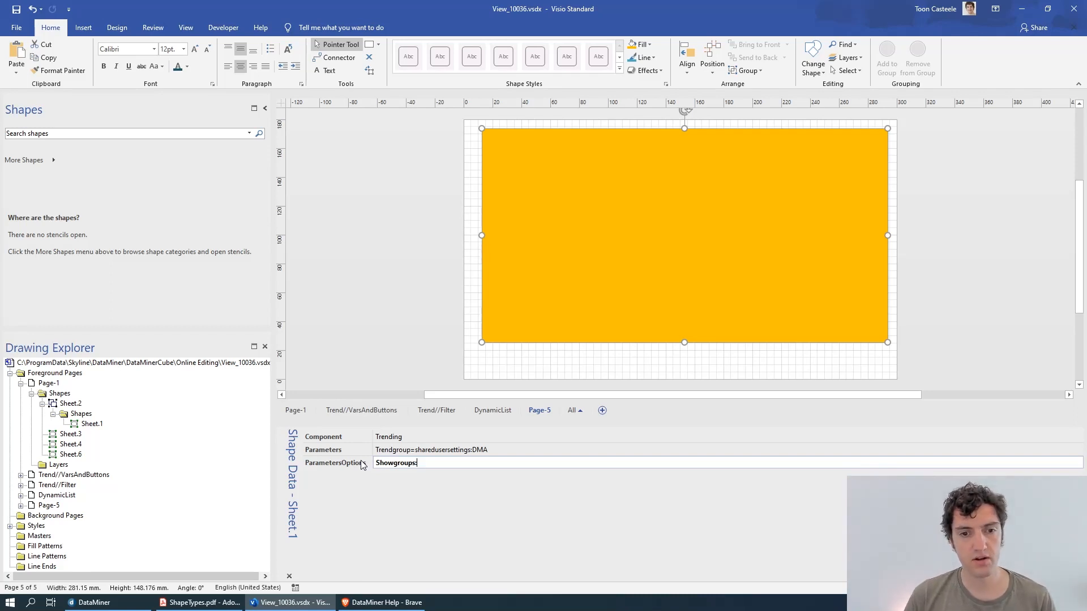
pyautogui.write('true|')
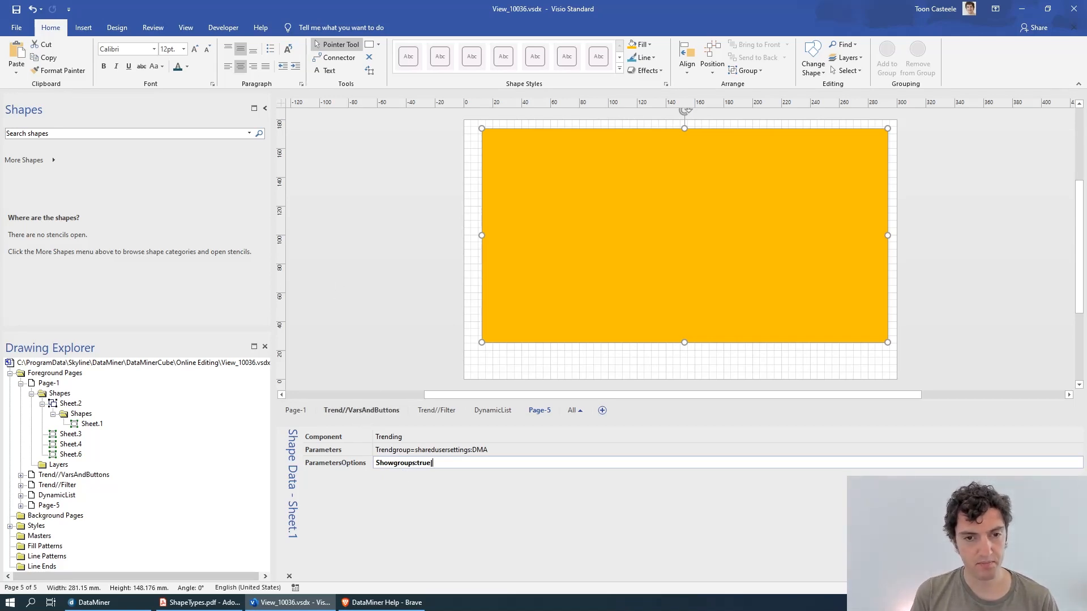
pyautogui.click(354, 410)
pyautogui.write('|Showlegend')
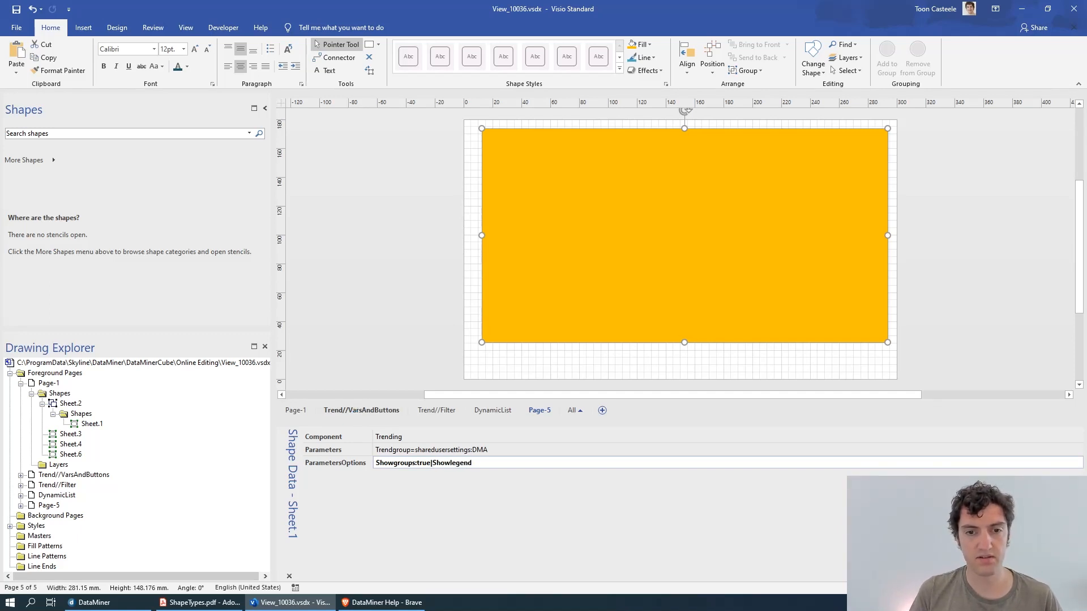
pyautogui.write(':true')
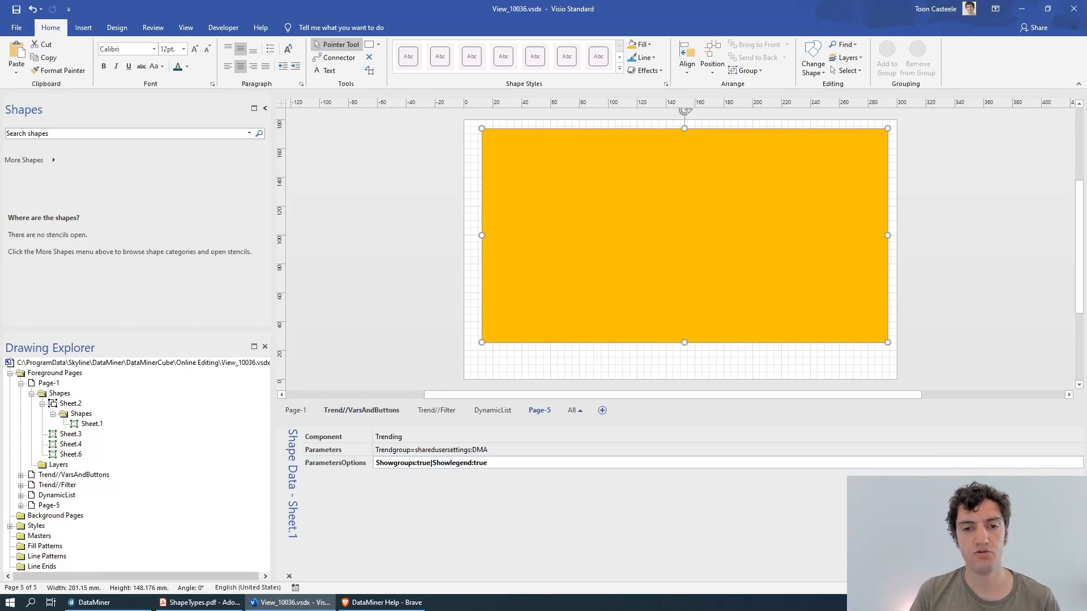
pyautogui.click(371, 219)
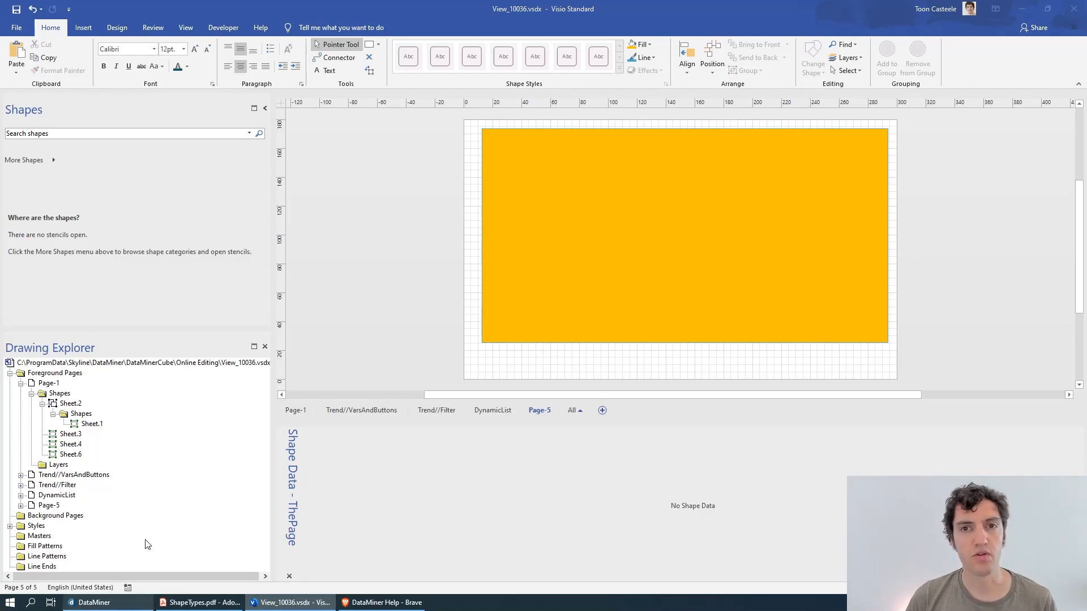
# Step: Switch to DataMiner and open page-5 to examine the trend group list and the legend of the graph
pyautogui.click(94, 602)
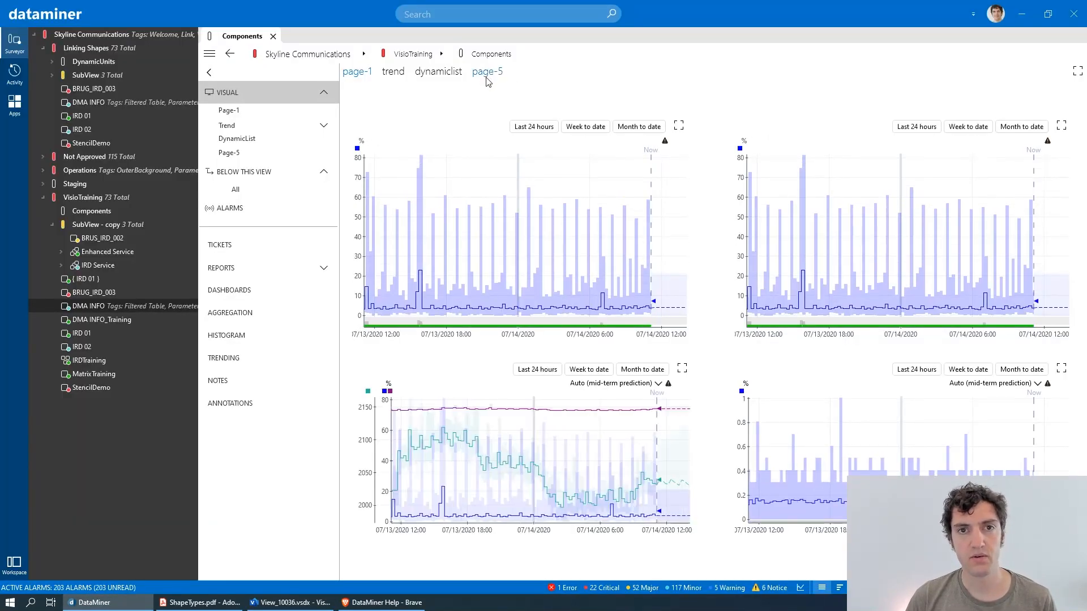
pyautogui.click(487, 71)
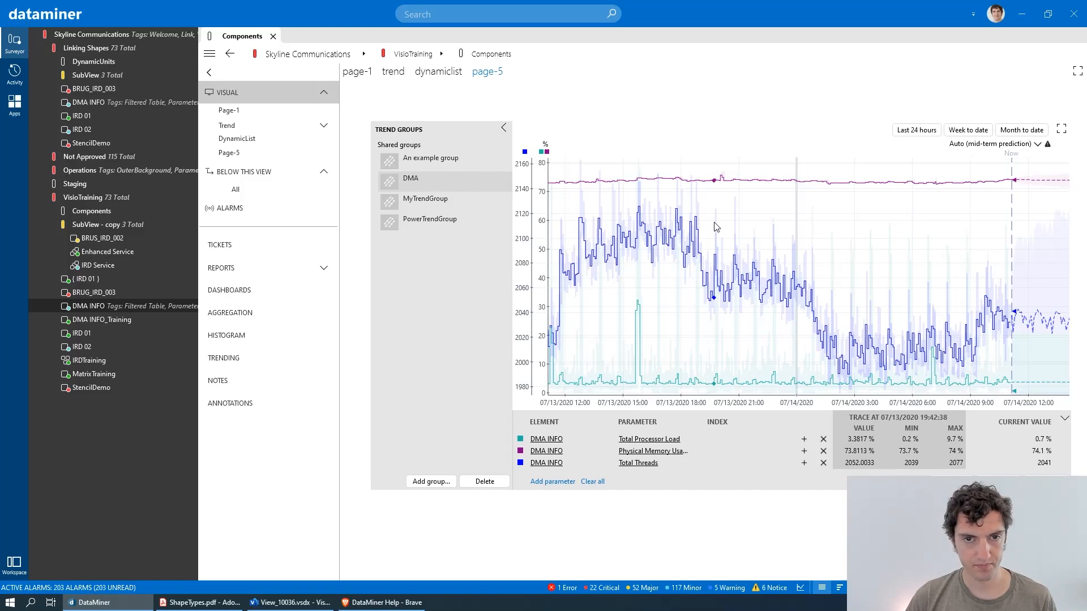
pyautogui.hotkey('alt', 'Tab')
pyautogui.hotkey('alt', 'Tab')
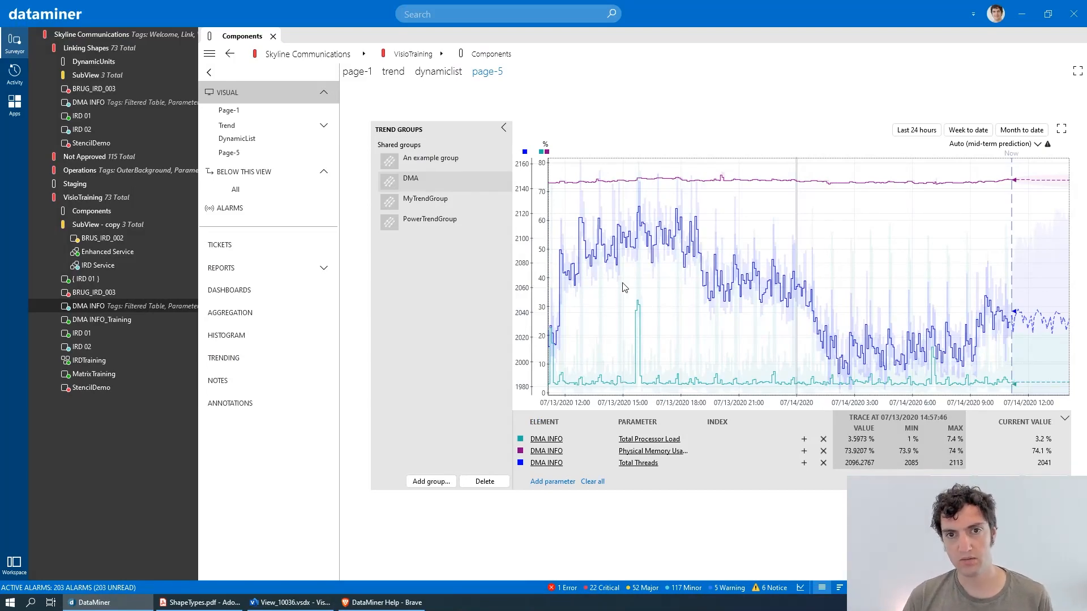
# Step: Return to Visio and extend the shape's ParametersOptions with |CollapseLegend:true
pyautogui.hotkey('alt', 'Tab')
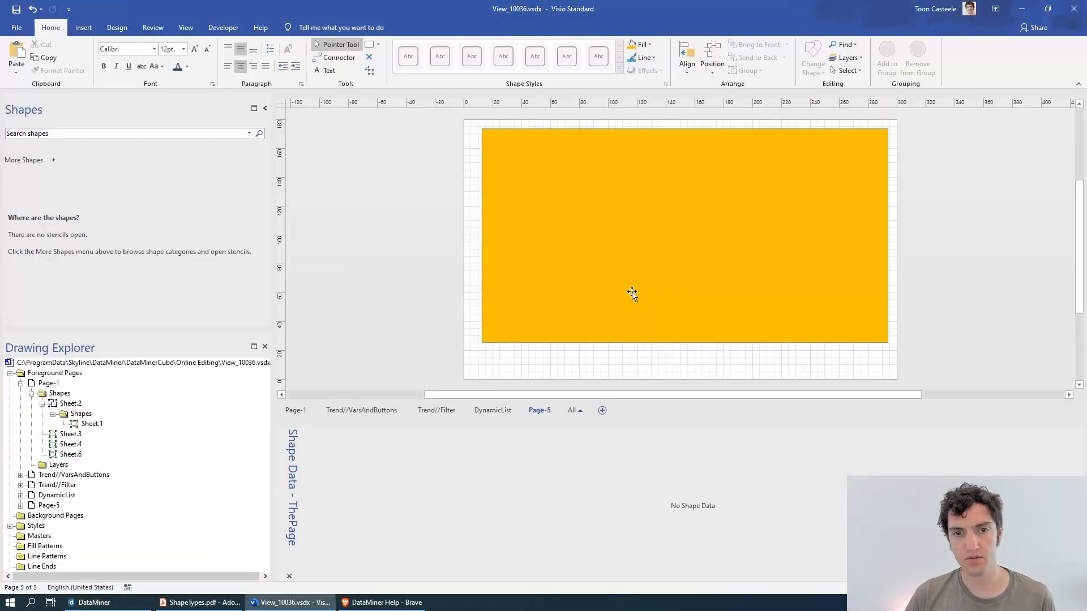
pyautogui.click(559, 303)
pyautogui.click(518, 463)
pyautogui.click(519, 464)
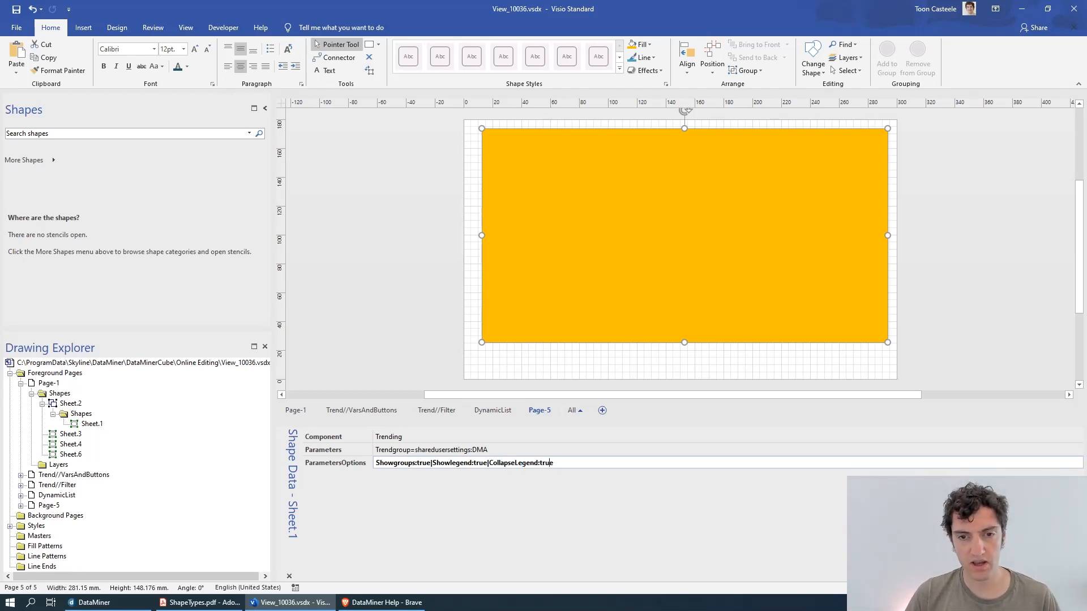
pyautogui.click(336, 260)
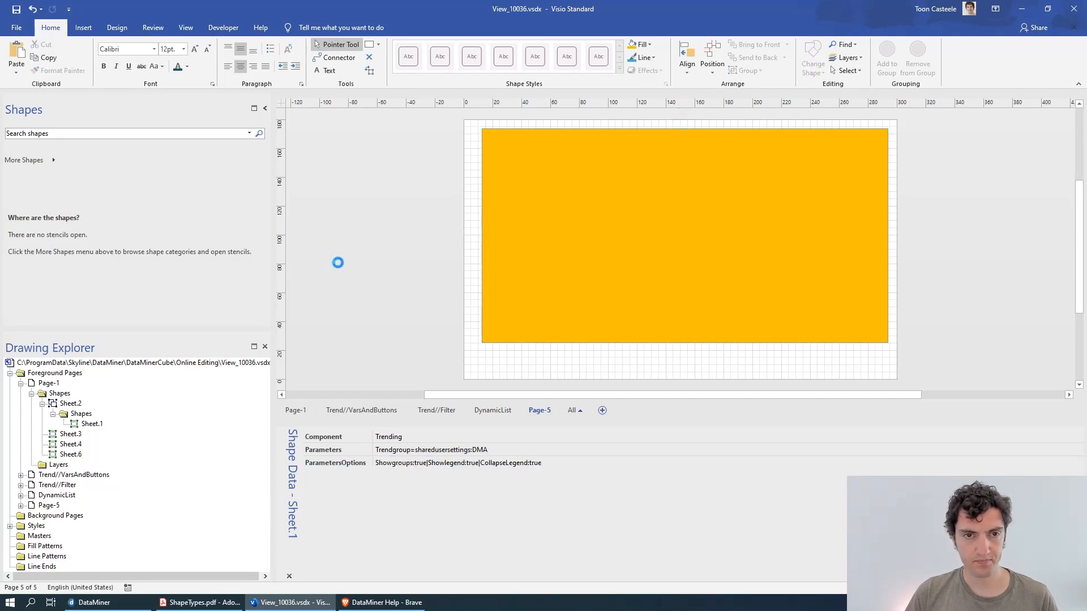
# Step: Switch to DataMiner and expand the collapsed legend below the trend graph on page-5
pyautogui.hotkey('alt', 'Tab')
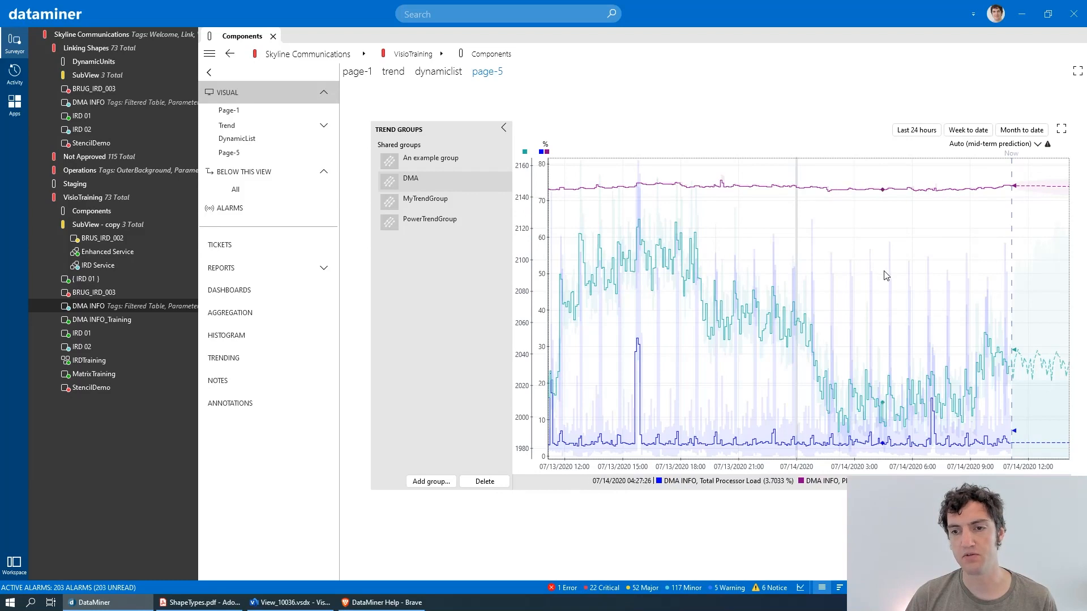
pyautogui.click(1064, 482)
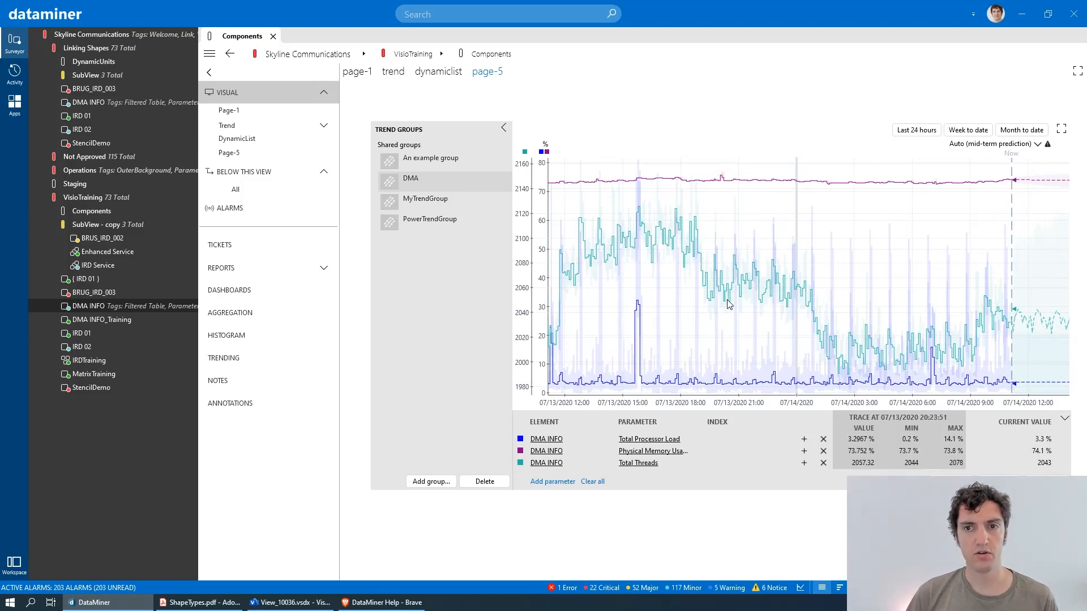
# Step: Return to Visio and append |Range:year to the shape's ParametersOptions
pyautogui.hotkey('alt', 'Tab')
pyautogui.click(680, 221)
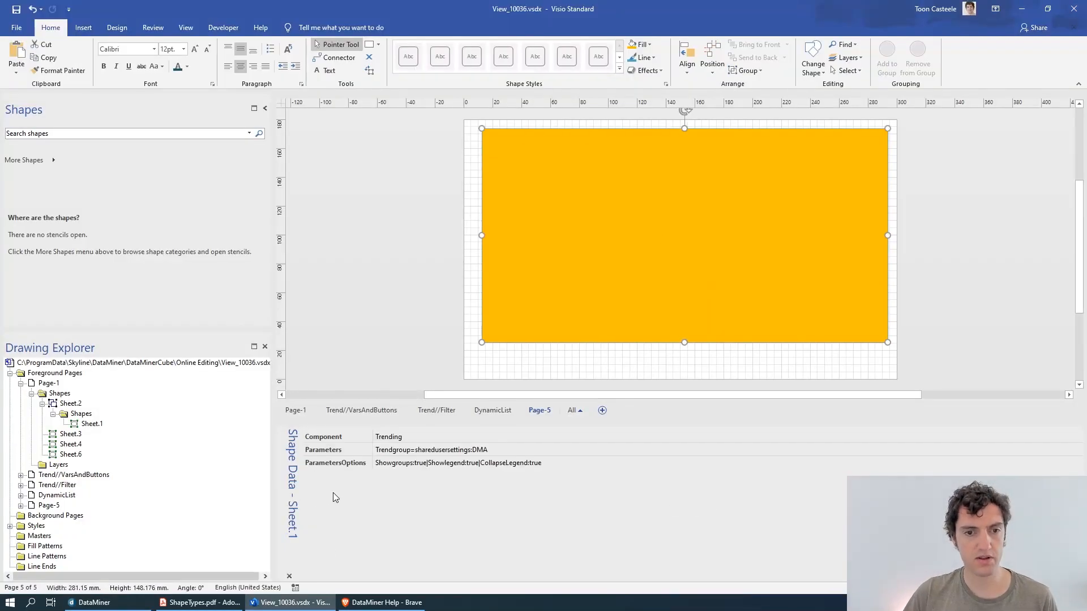
pyautogui.click(571, 463)
pyautogui.click(570, 463)
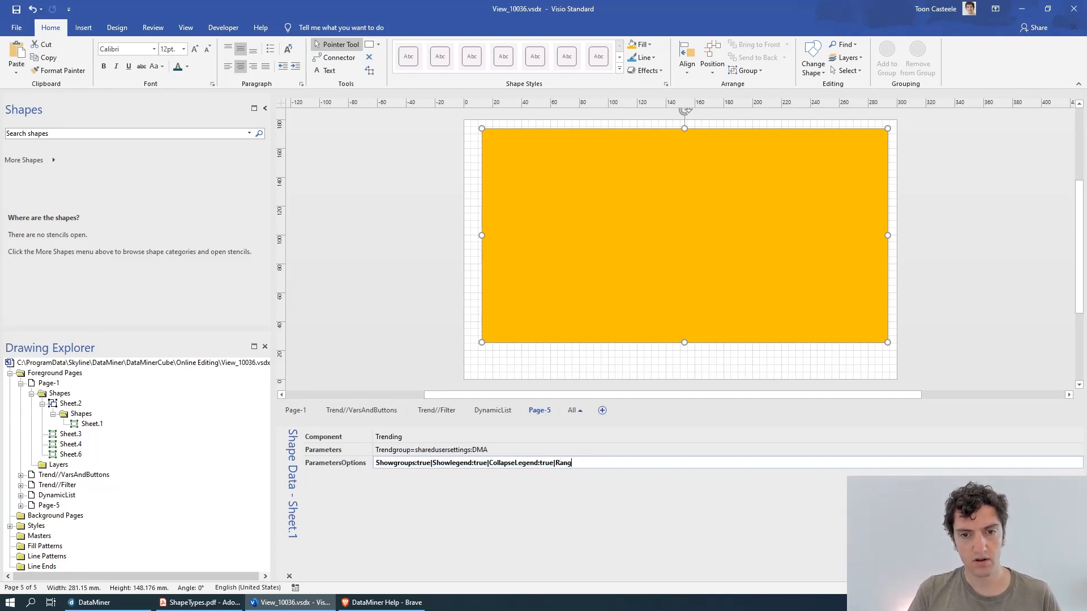
pyautogui.write('e:')
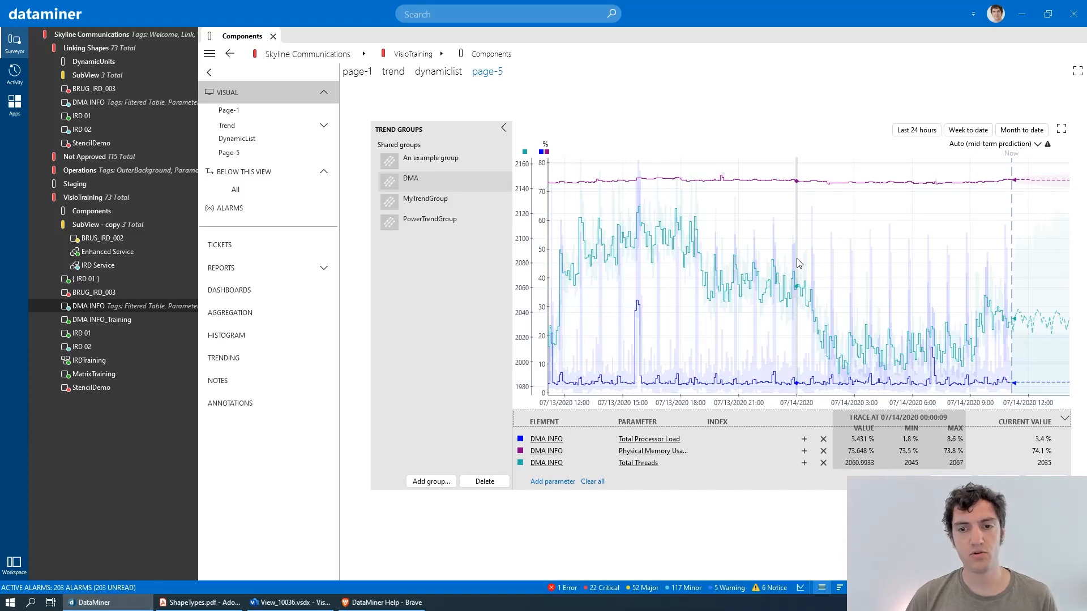
# Step: Apply the Range:year option in Visio and switch to DataMiner to view the updated trend graph on page-5
pyautogui.hotkey('alt', 'Tab')
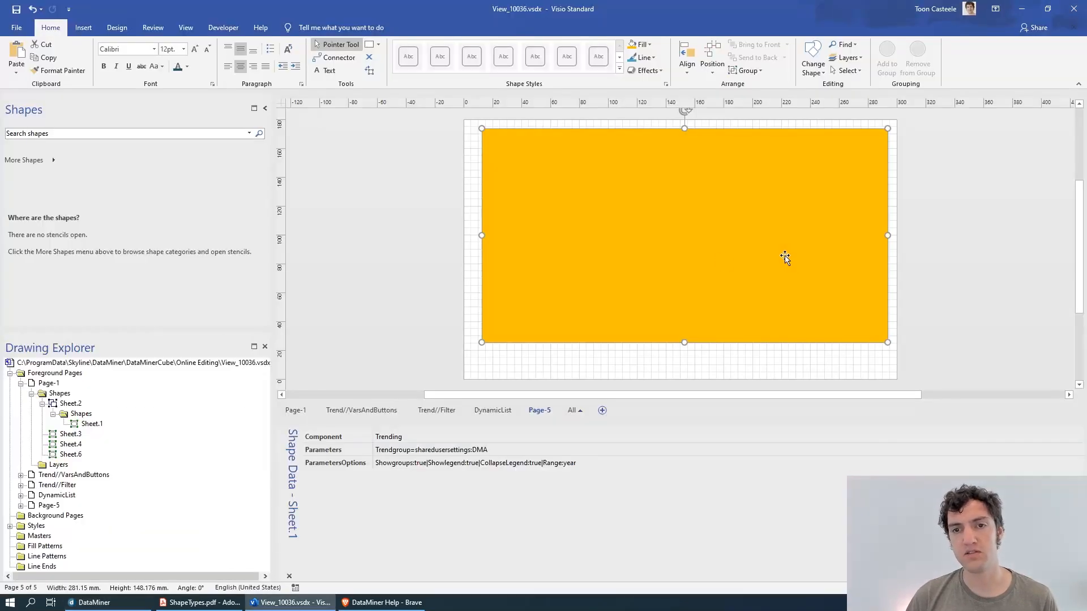
pyautogui.click(554, 465)
pyautogui.moveTo(601, 463); pyautogui.dragTo(563, 463)
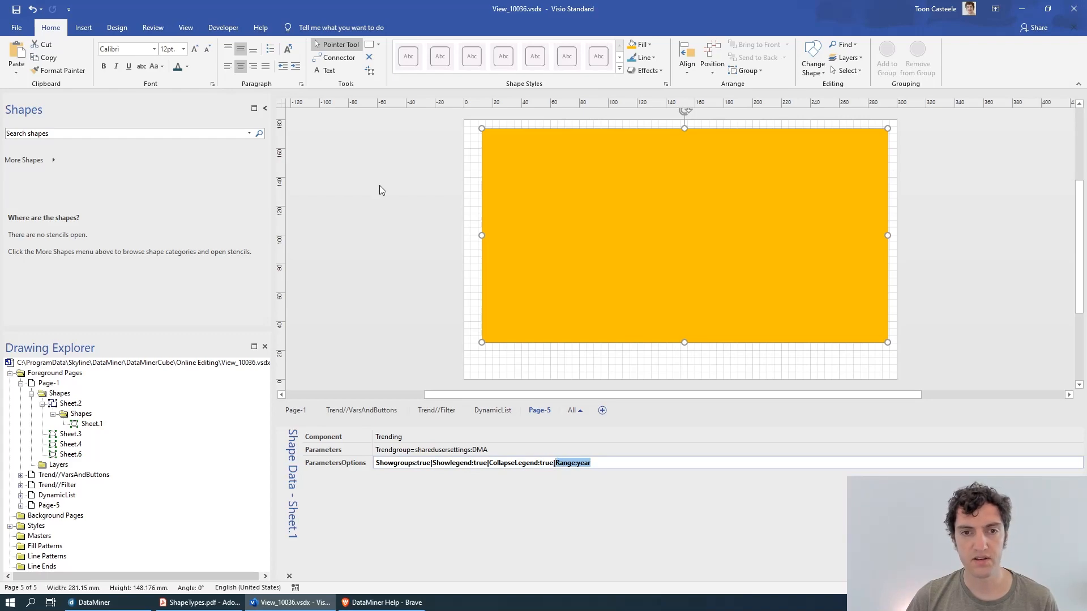
pyautogui.hotkey('alt', 'Tab')
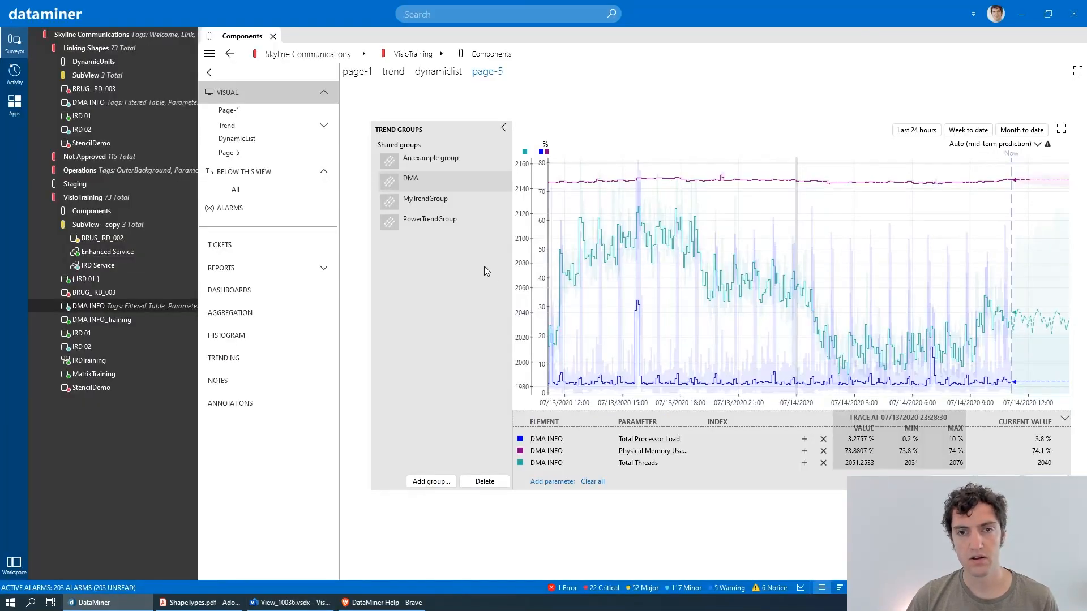
pyautogui.hotkey('alt', 'Tab')
pyautogui.click(435, 289)
pyautogui.hotkey('alt', 'Tab')
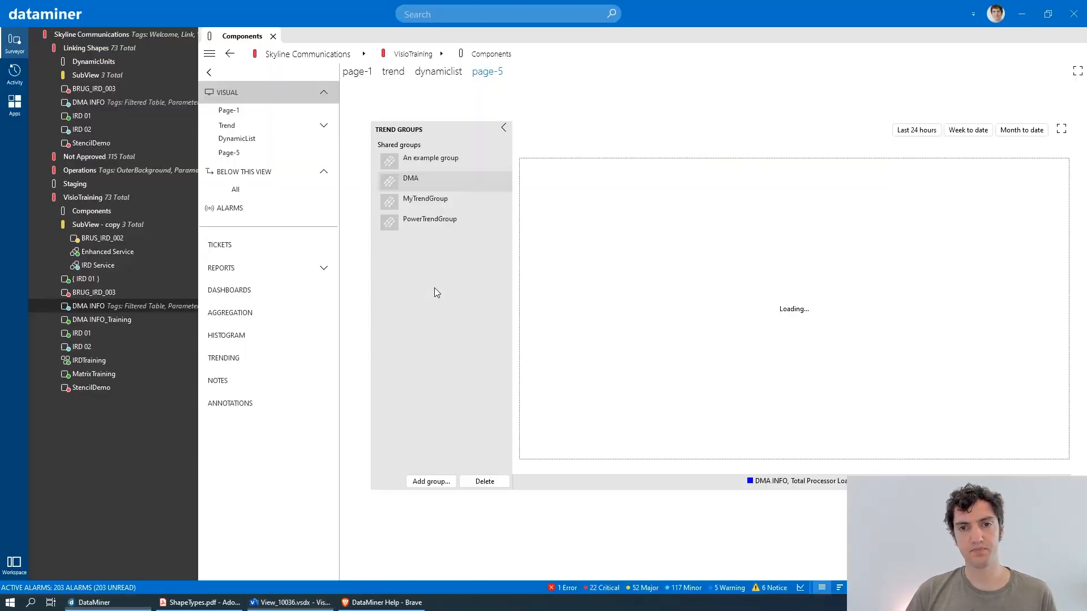